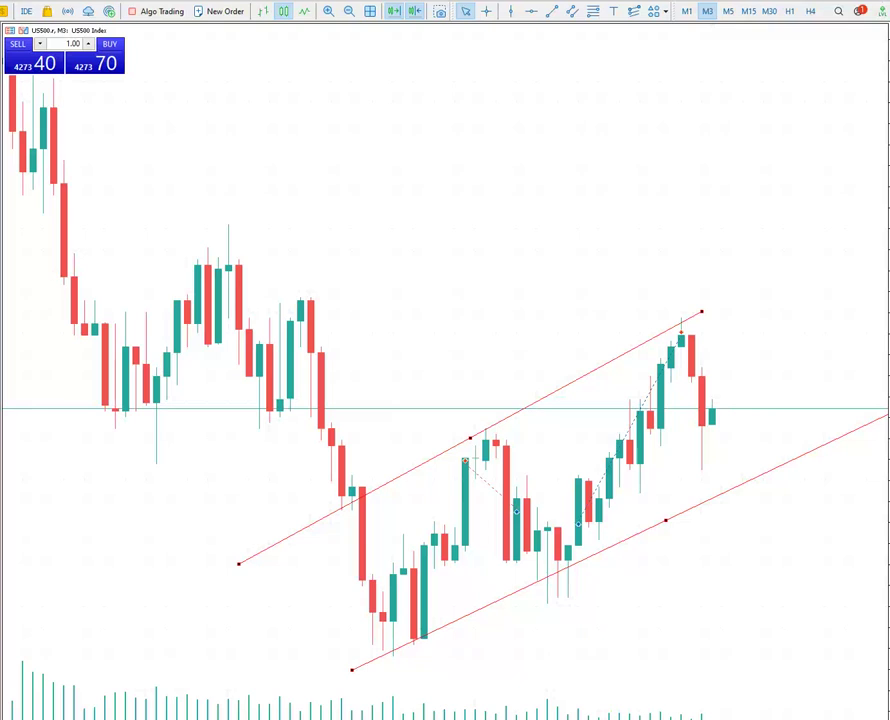
Switch the US500 chart to the M30 timeframe
left_click(681, 343)
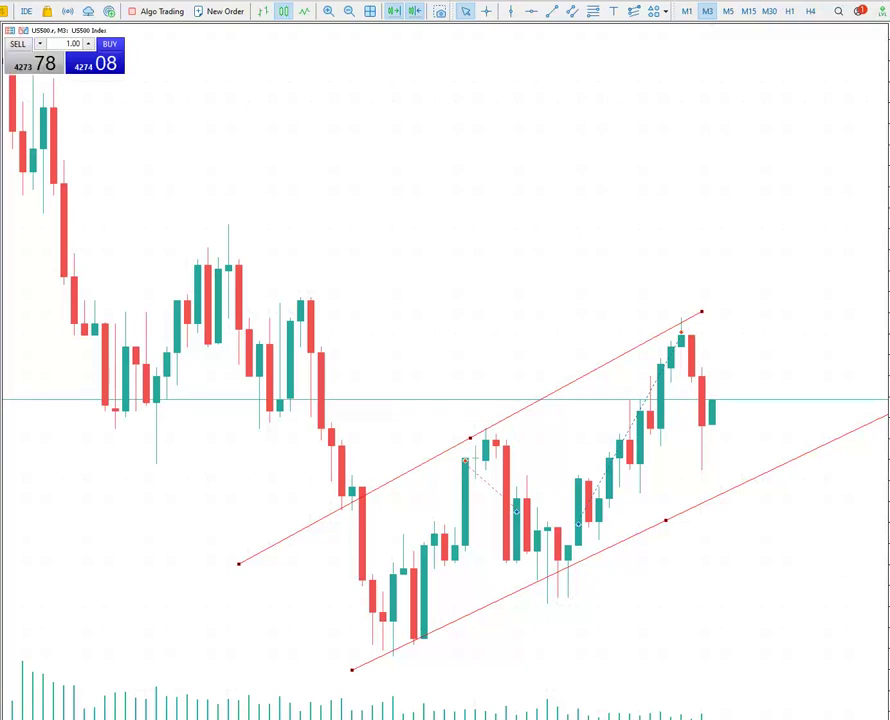
left_click(769, 11)
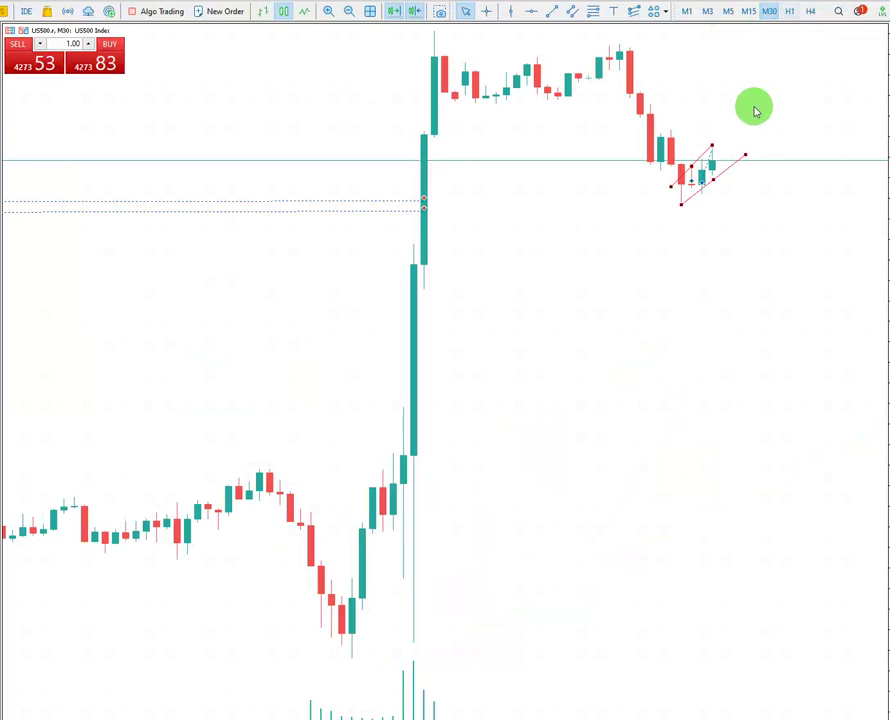
Put the US500 chart back on the M3 timeframe to view the ascending channel
left_click(708, 11)
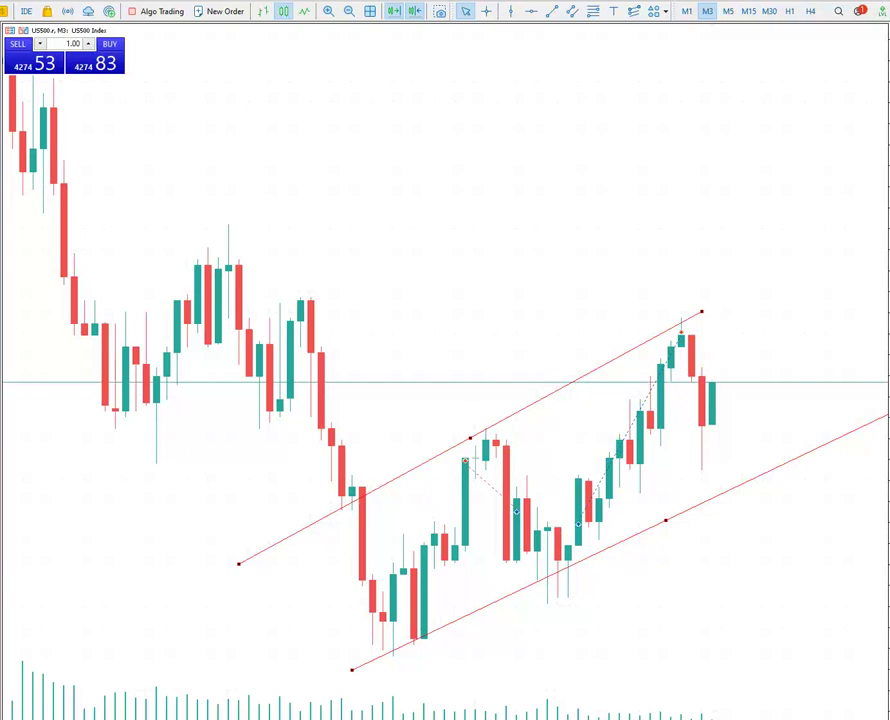
key("alt+Tab")
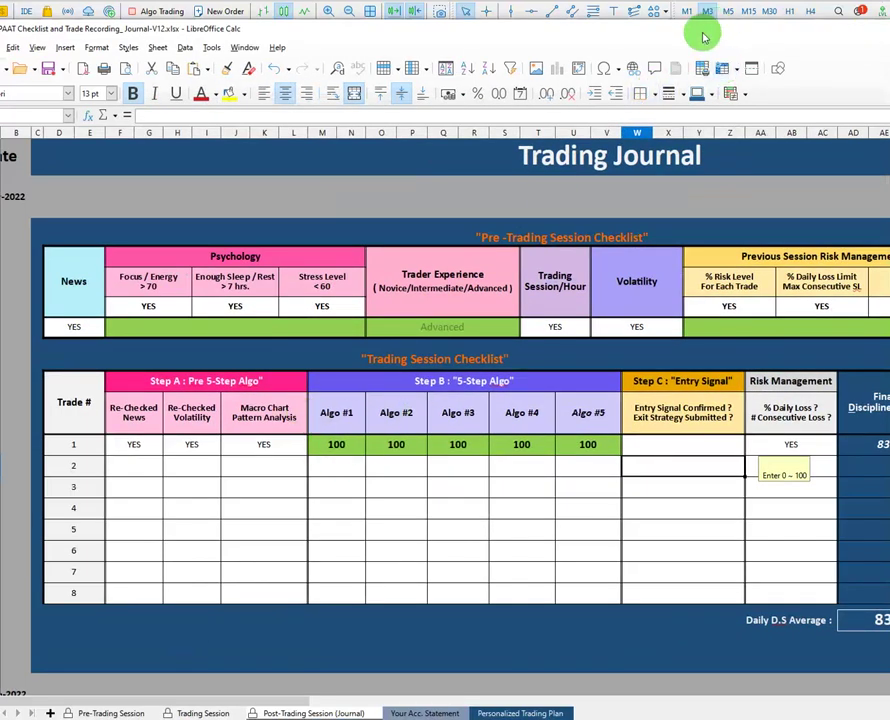
key("super+Down")
key("super+Down")
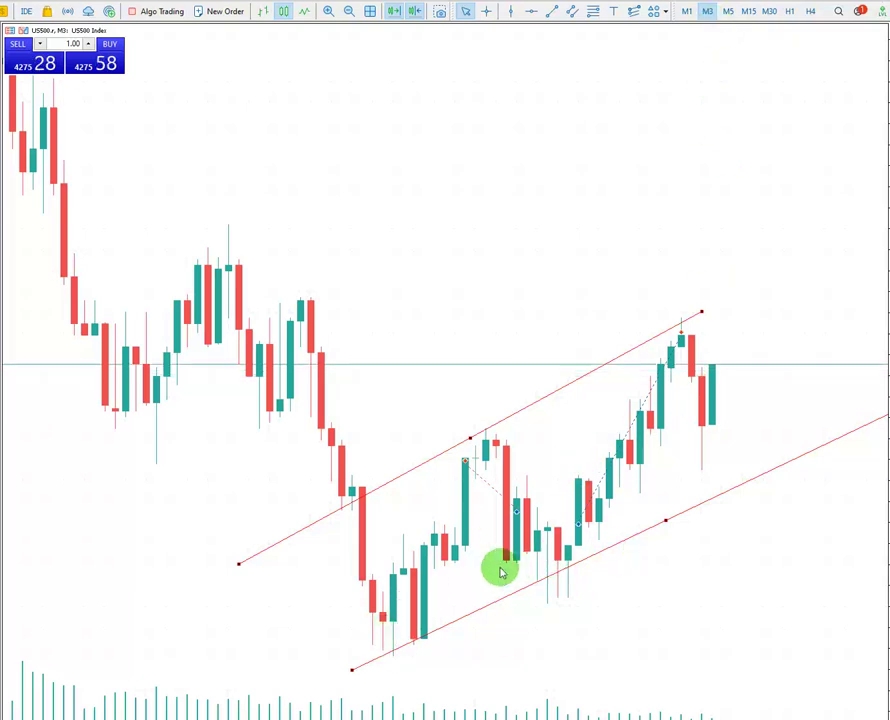
On the M1 chart, draw two trial trendlines, one from the low candle and one along the rising highs
left_click(686, 12)
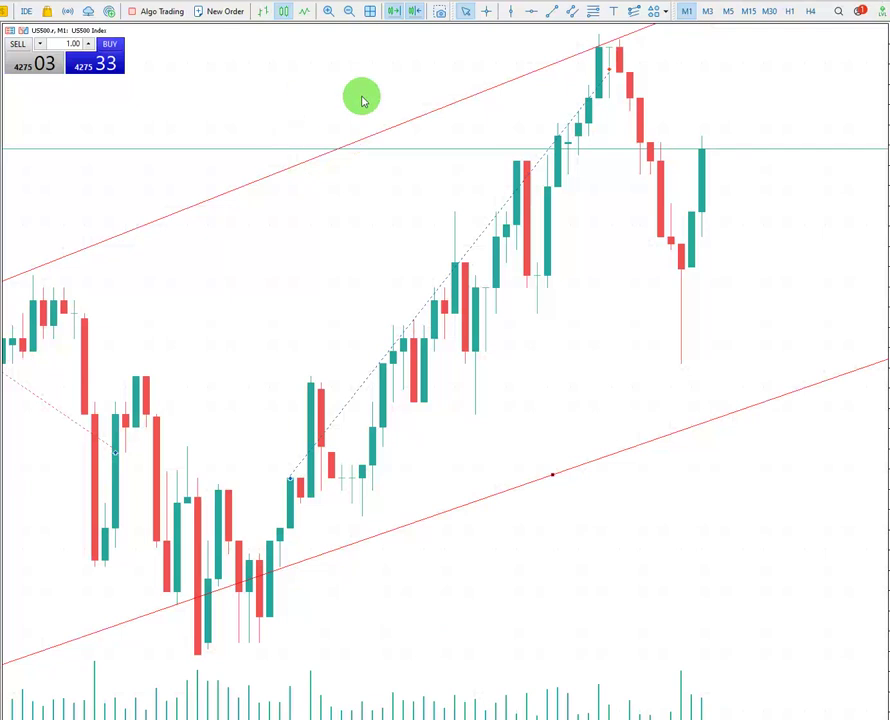
left_click(553, 12)
left_click_drag(203, 651, 447, 443)
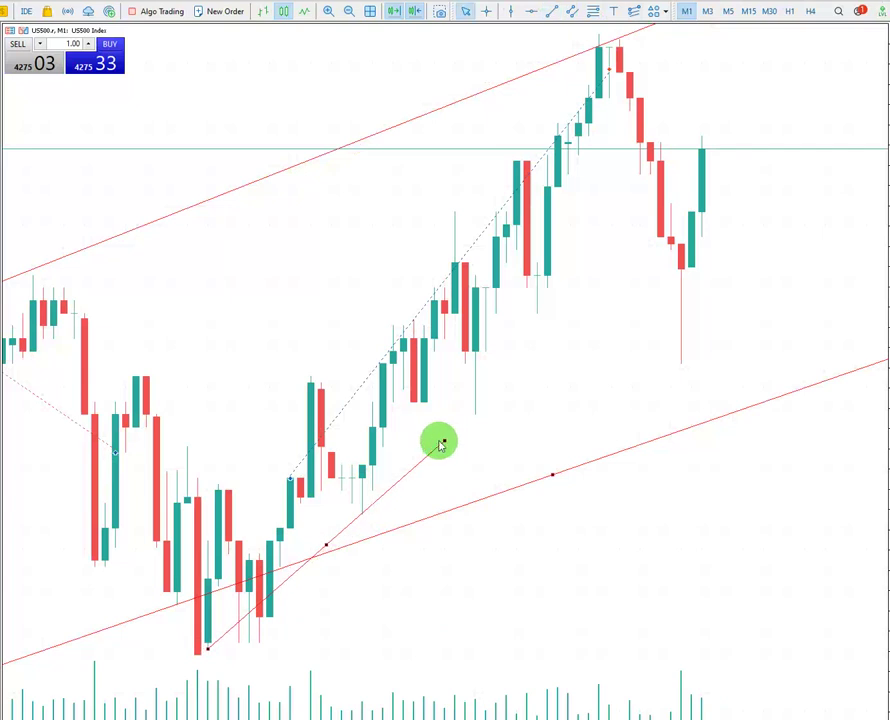
left_click(553, 12)
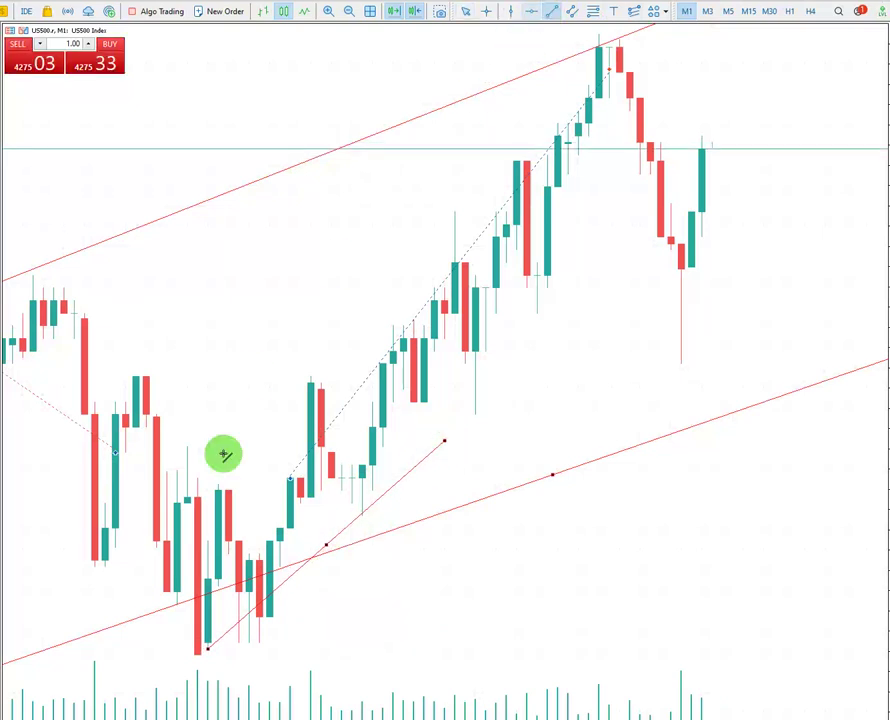
left_click_drag(167, 470, 401, 320)
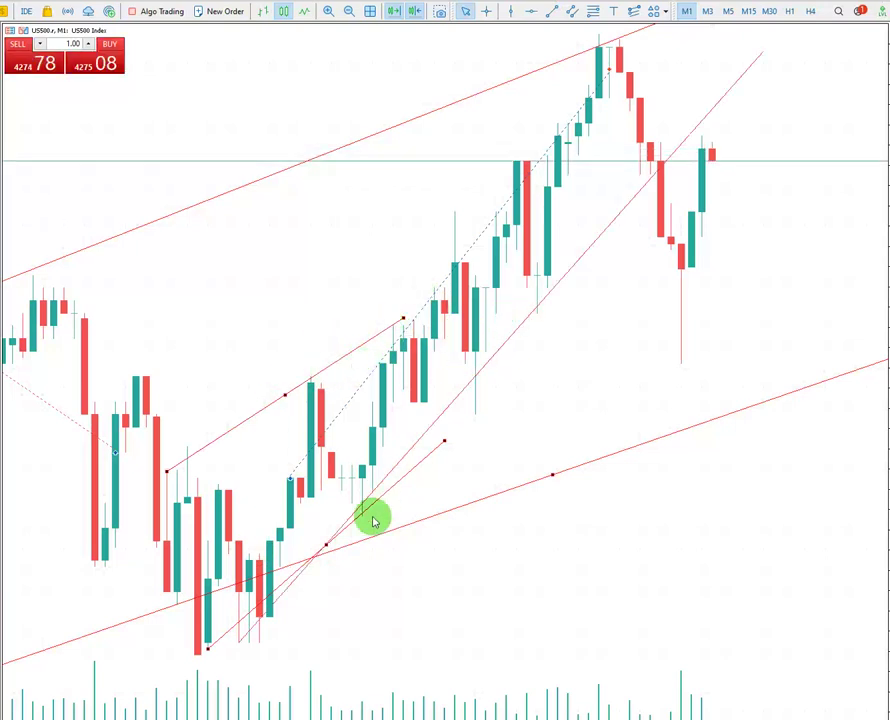
Delete the three extra trendlines, keeping only the ascending channel
right_click(327, 548)
left_click(345, 586)
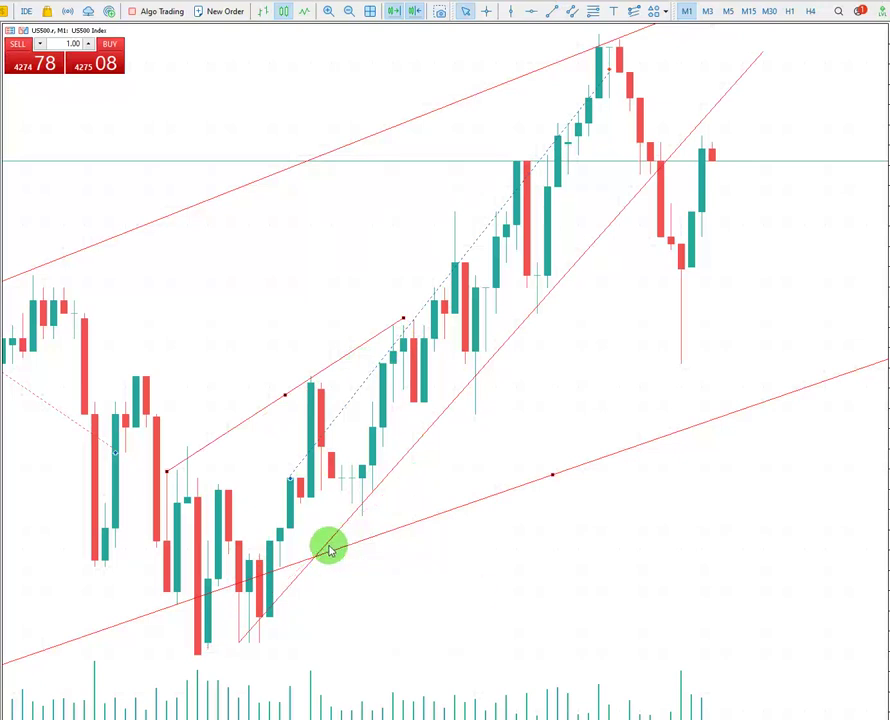
right_click(327, 548)
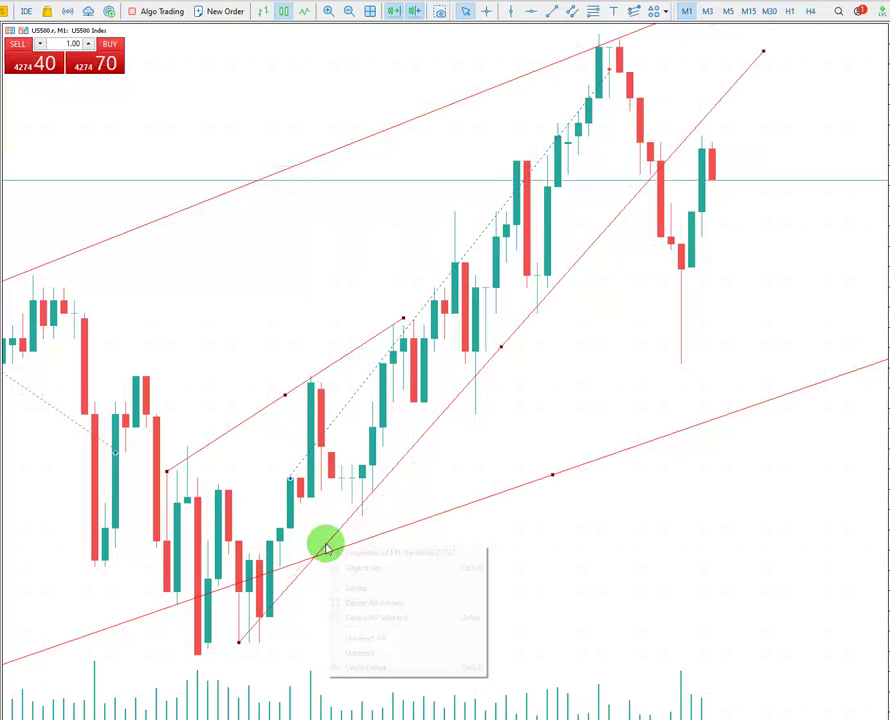
left_click(350, 590)
right_click(284, 398)
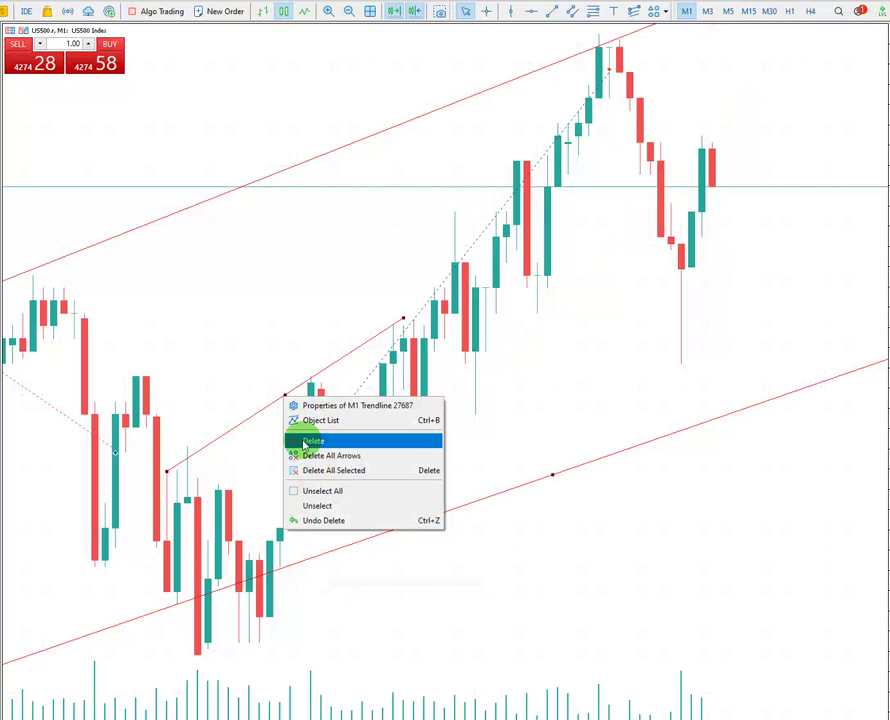
left_click(300, 438)
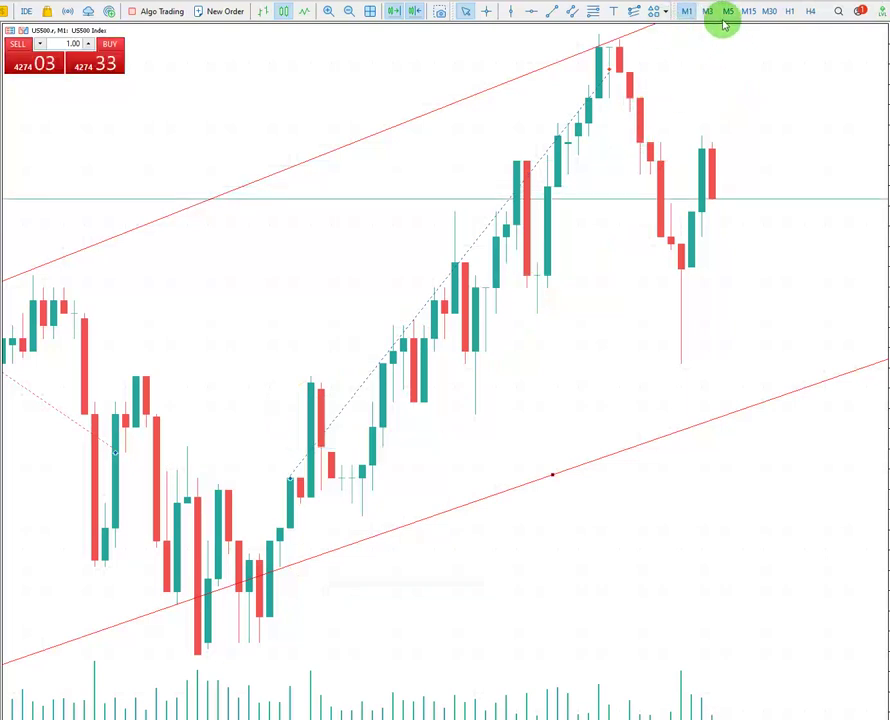
Zoom the chart out and add a red numbered marker and a red check beside the peak
left_click(349, 12)
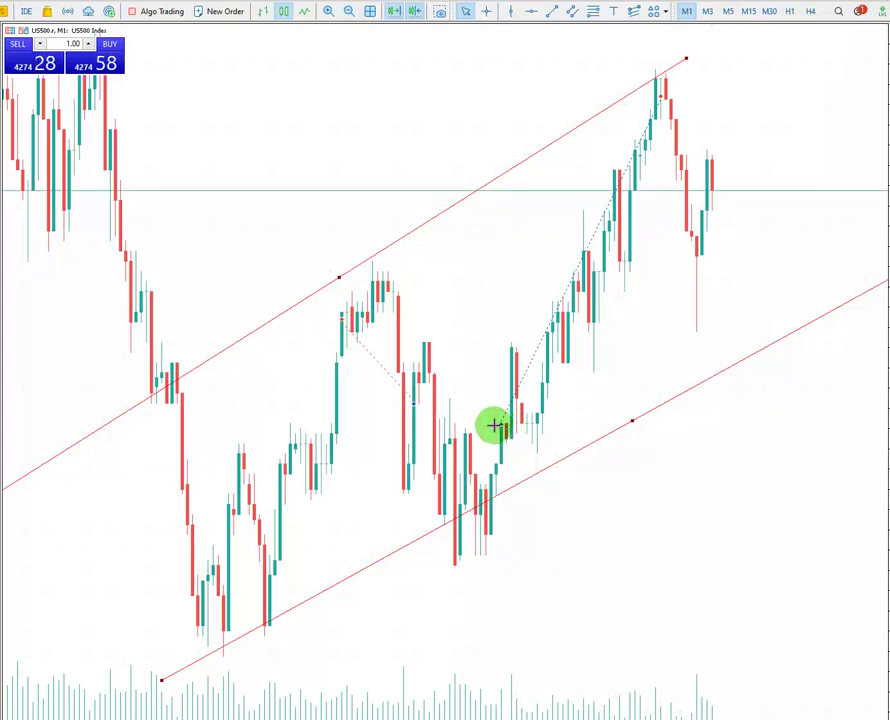
left_click(494, 425)
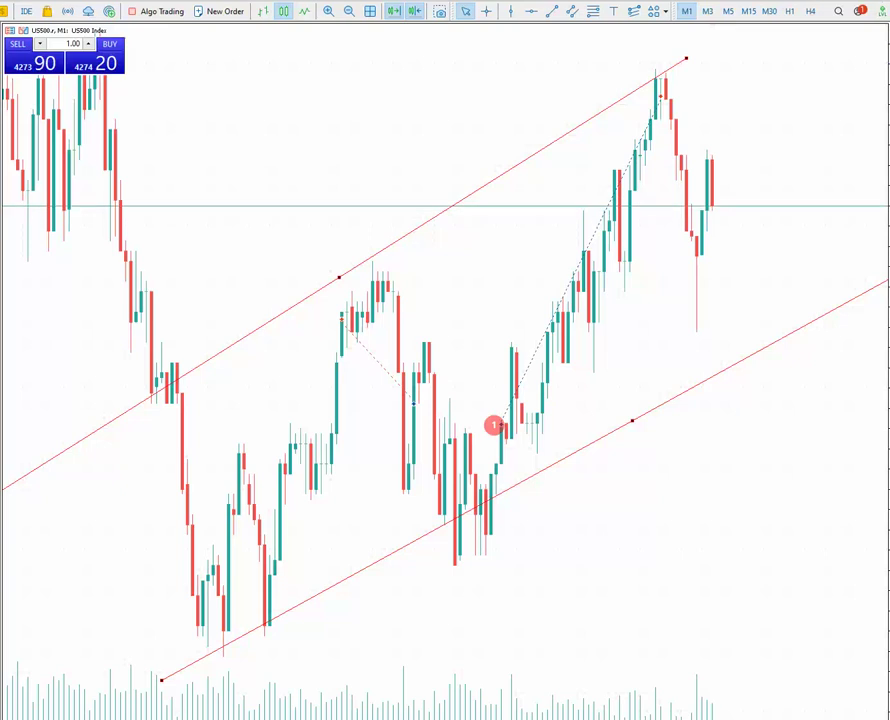
left_click_drag(683, 98, 720, 73)
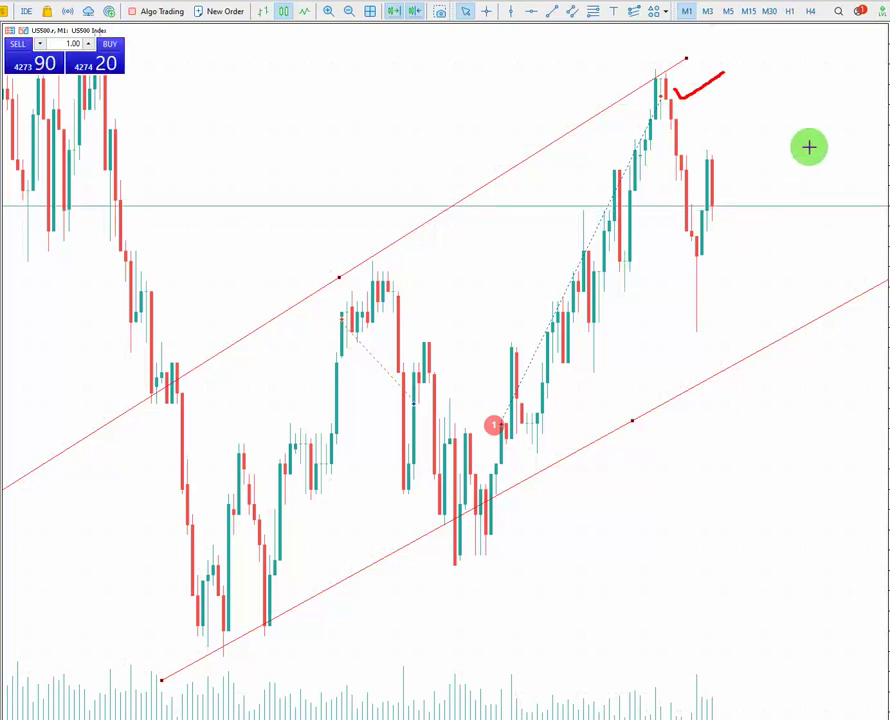
Draw two thick parallel red lines across the whole chart
left_click_drag(801, 133, 727, 184)
left_click_drag(619, 256, 52, 598)
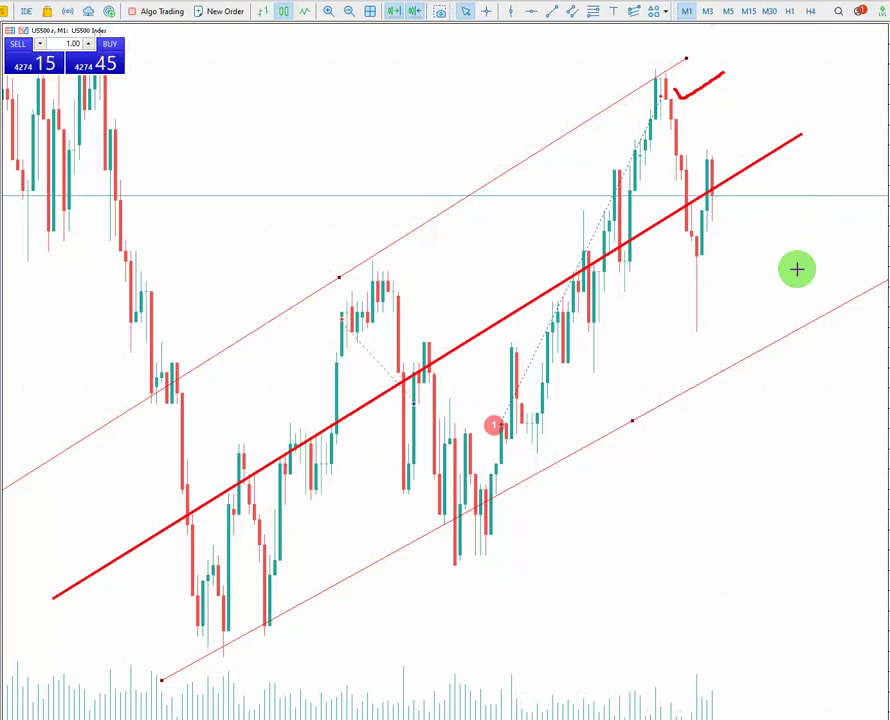
mouse_move(850, 196)
left_mouse_down()
mouse_move(320, 534)
mouse_move(54, 668)
mouse_move(99, 648)
left_mouse_up()
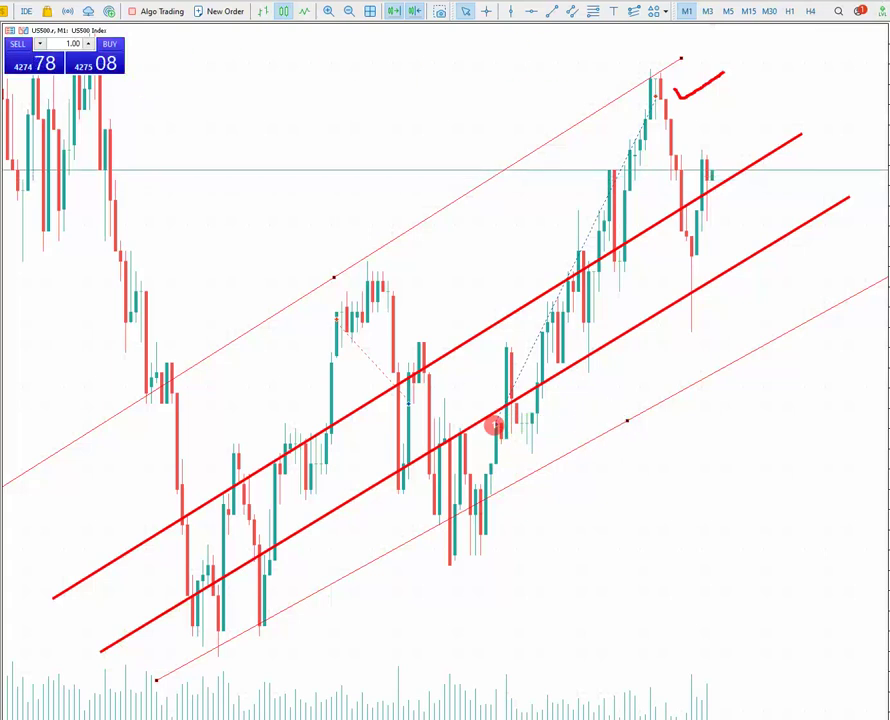
key("alt+Tab")
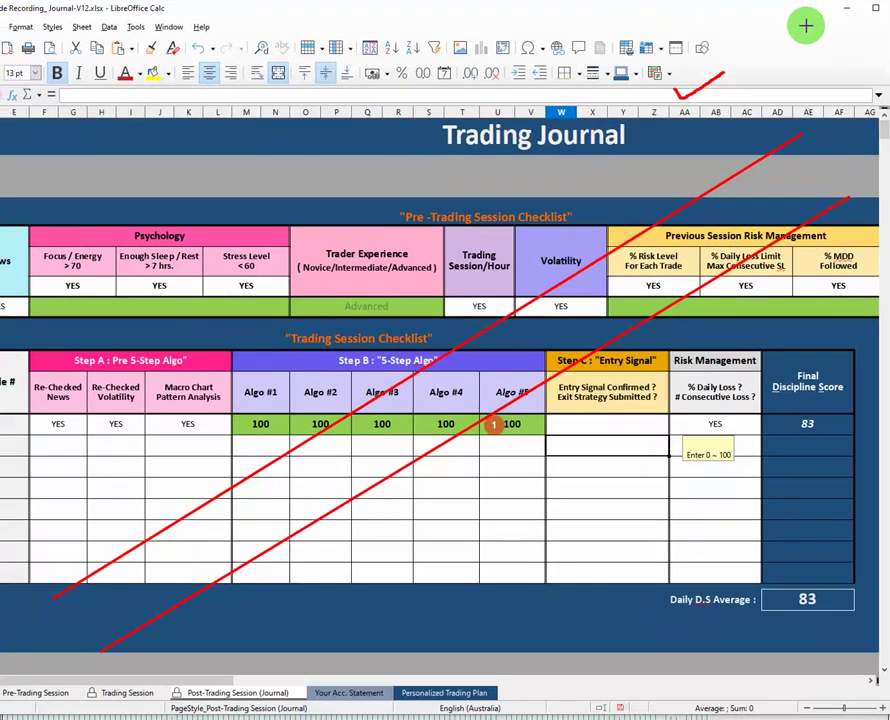
Undo the earlier entries, enter 100 in Algo #4 and Algo #5, then minimise Calc
key("ctrl+z")
key("ctrl+z")
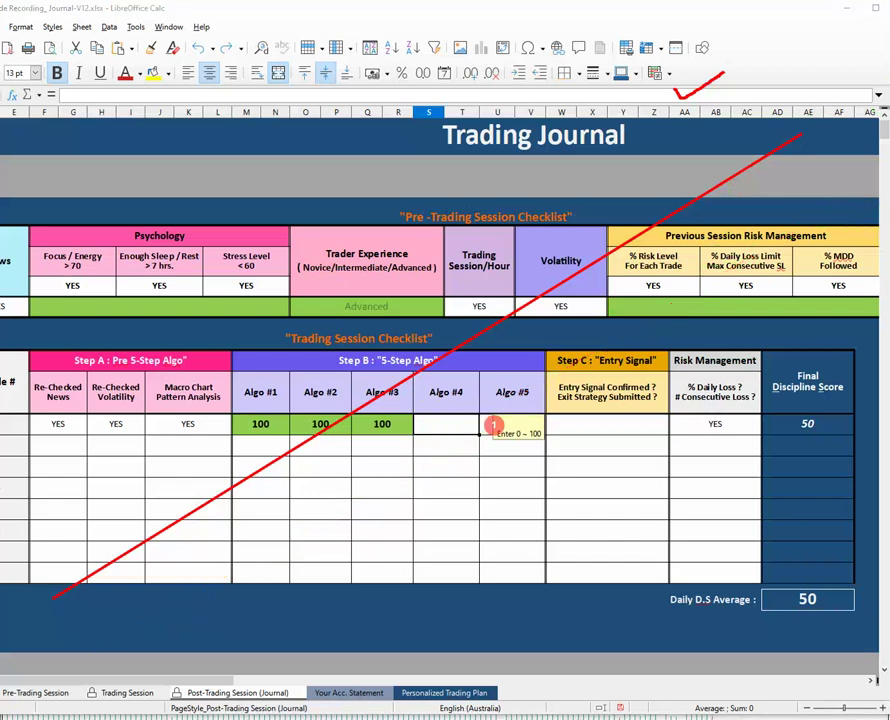
double_click(442, 425)
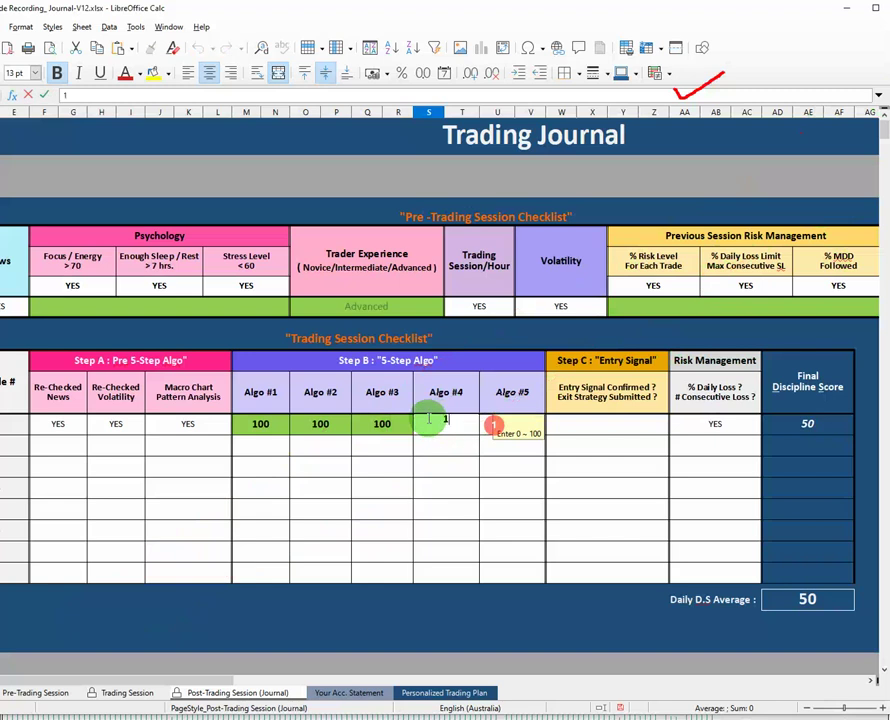
left_click(513, 427)
type("100")
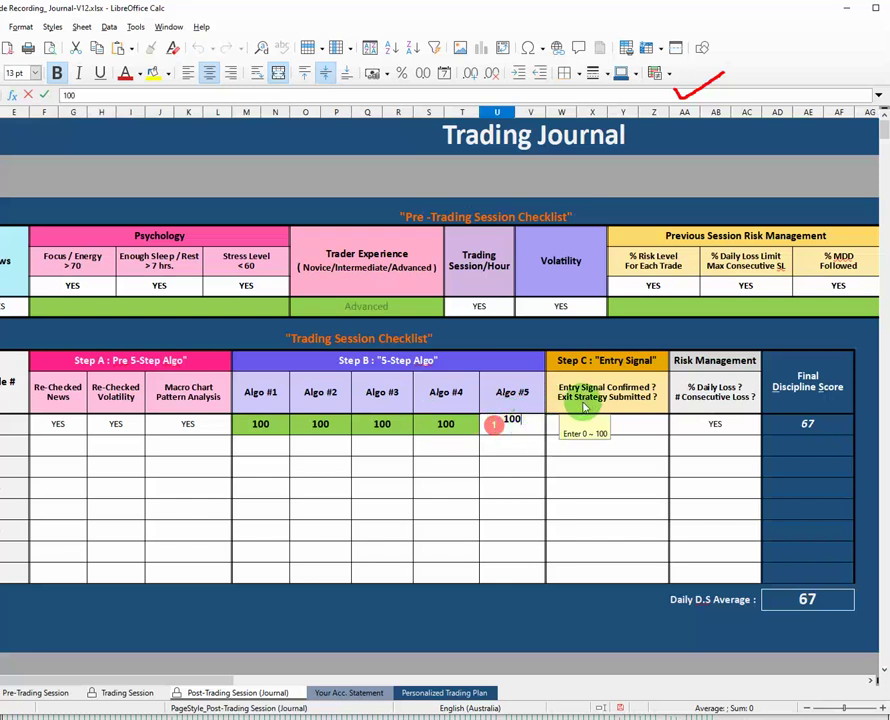
left_click(846, 8)
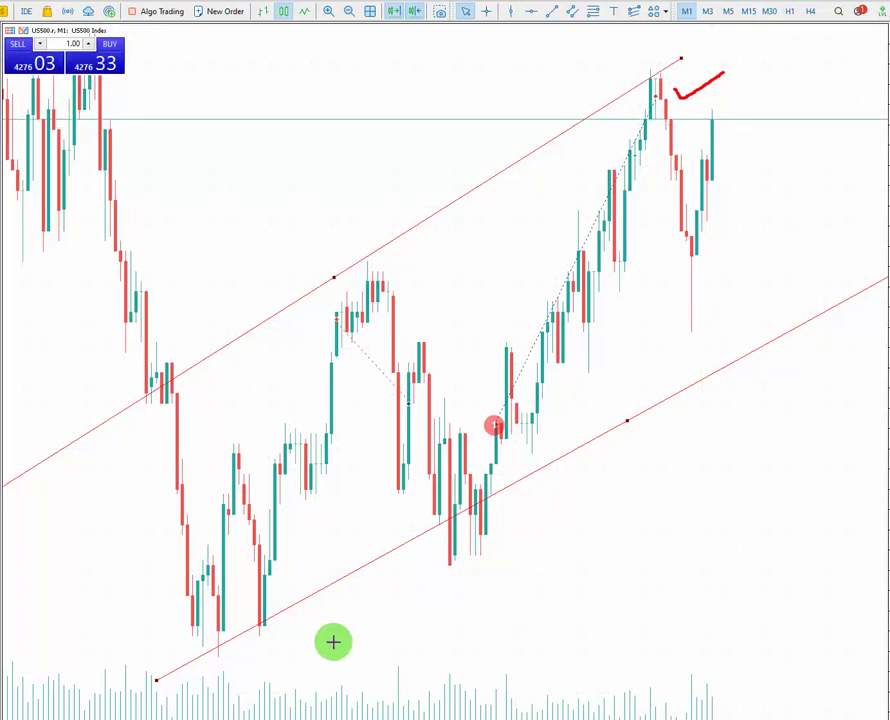
Draw thick red lines below and through the channel with a short mark, then delete them
left_click_drag(231, 703, 880, 343)
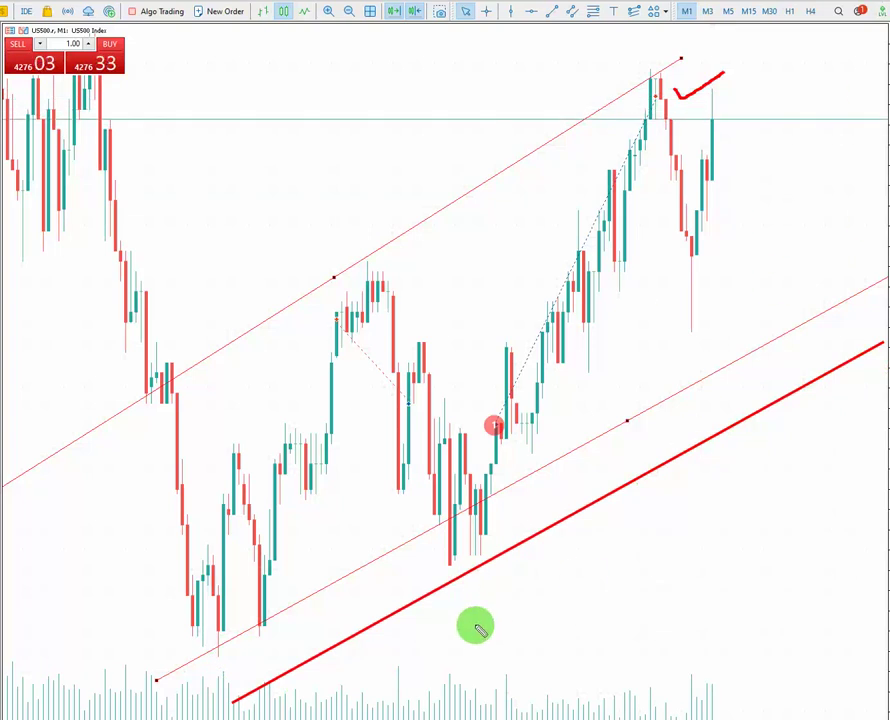
mouse_move(455, 588)
left_mouse_down()
mouse_move(494, 590)
mouse_move(449, 590)
mouse_move(487, 598)
mouse_move(471, 608)
mouse_move(497, 612)
mouse_move(457, 606)
left_mouse_up()
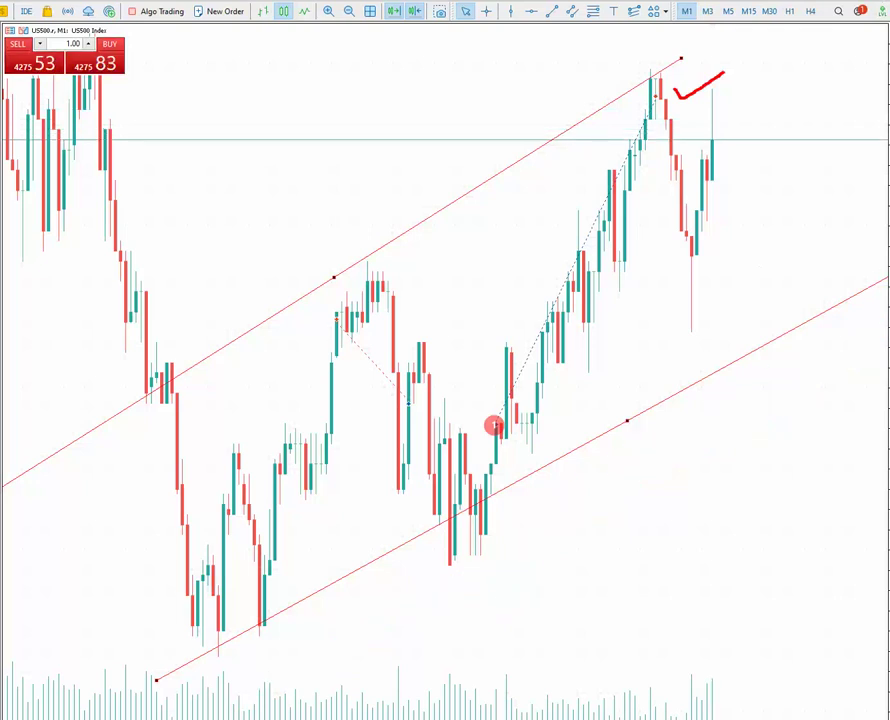
mouse_move(818, 151)
left_mouse_down()
mouse_move(126, 571)
mouse_move(60, 588)
left_mouse_up()
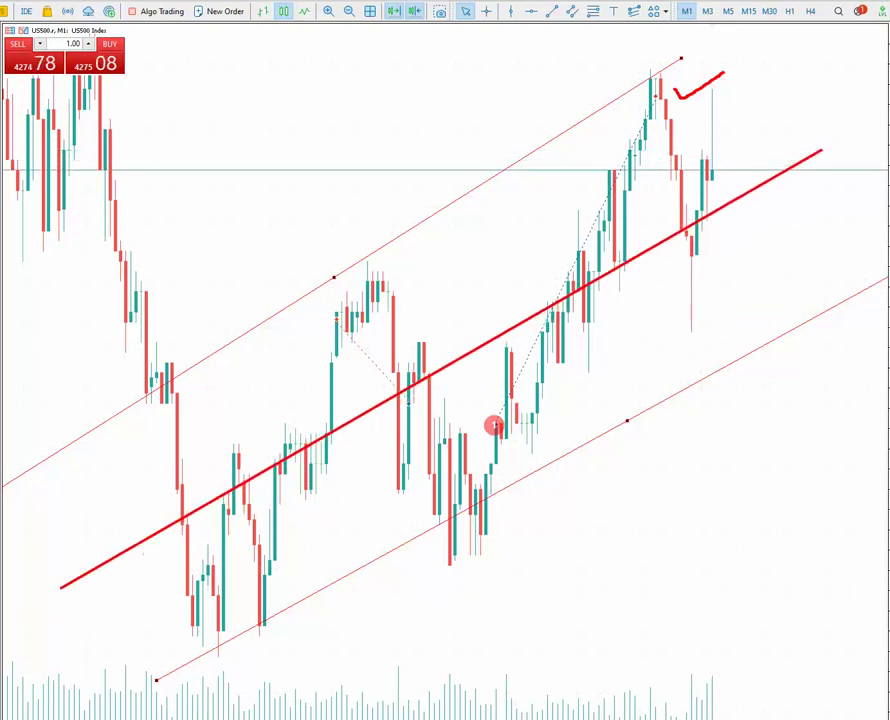
mouse_move(863, 210)
left_mouse_down()
mouse_move(389, 516)
mouse_move(87, 638)
left_mouse_up()
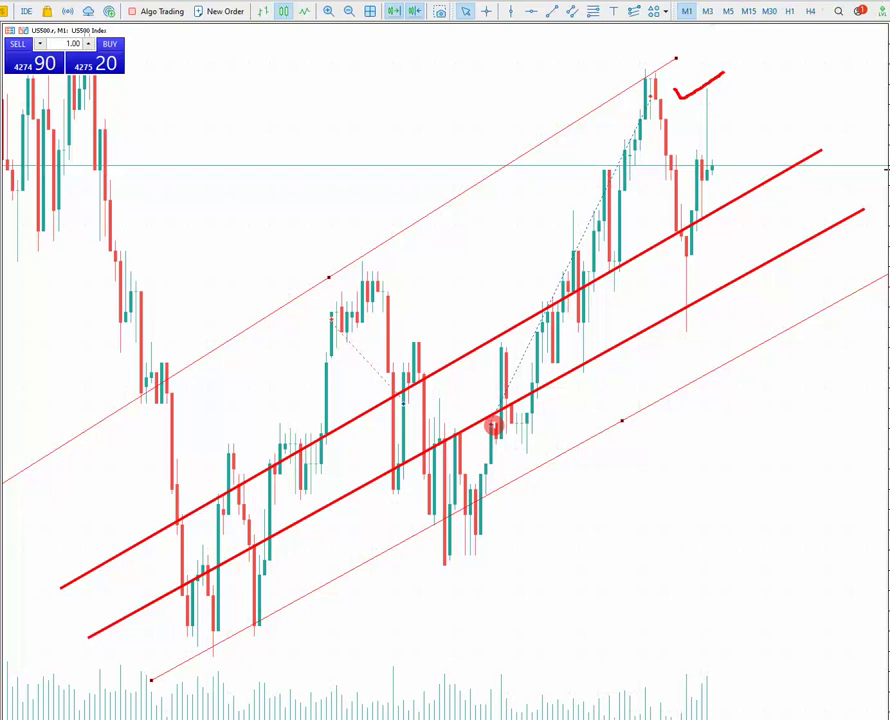
key("Delete")
key("Delete")
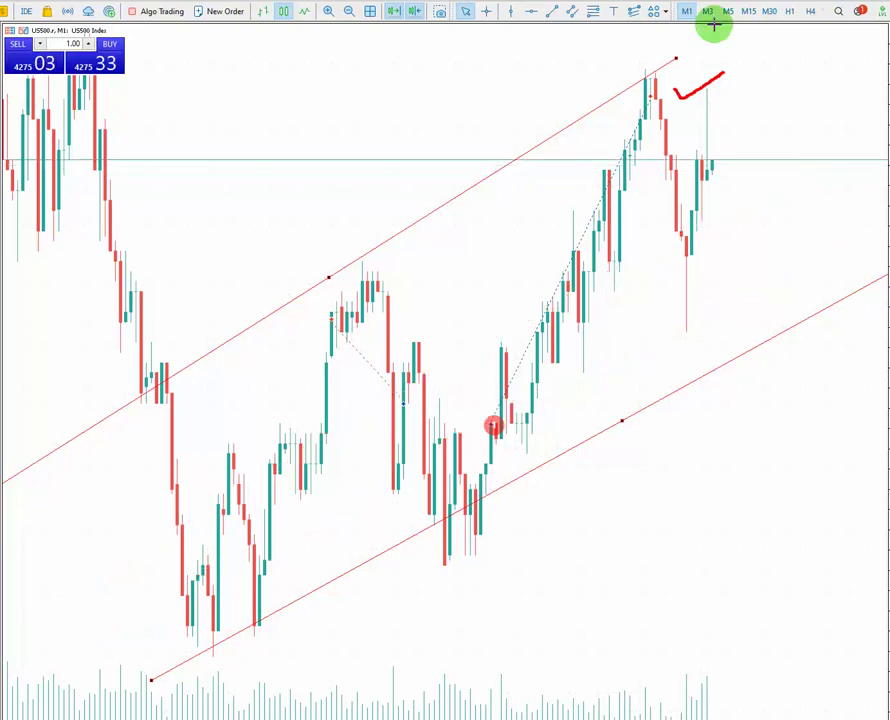
On the zoomed-in M3 chart, draw a thick red line below the channel with a short tick
left_click(707, 11)
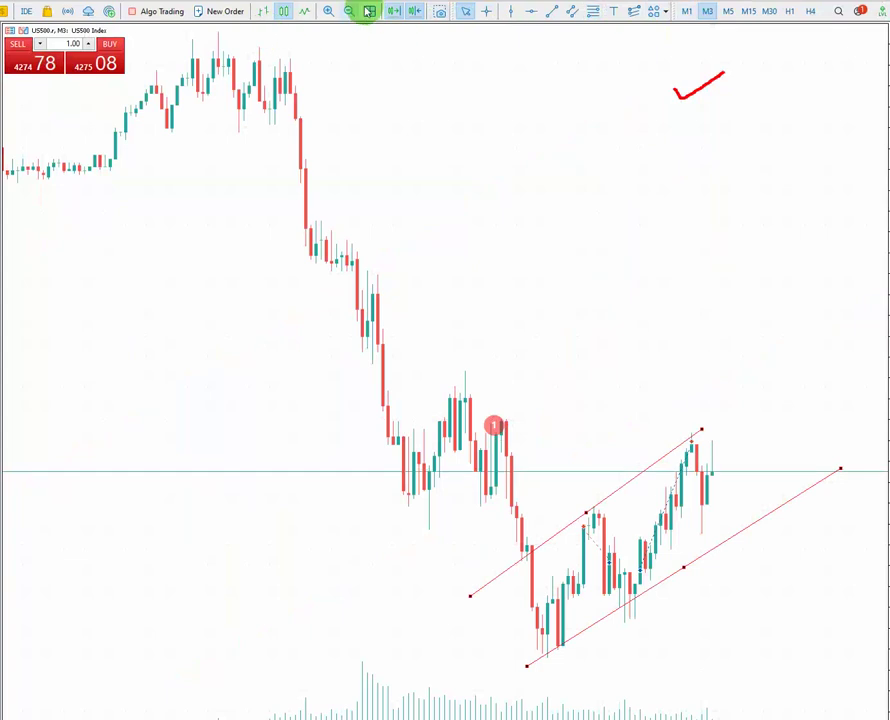
left_click(328, 13)
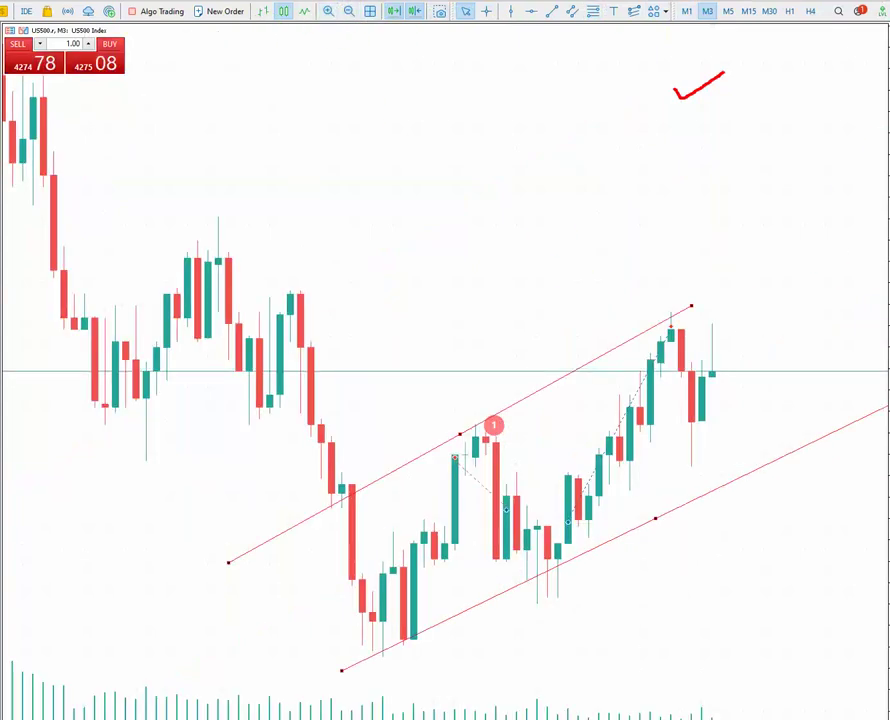
mouse_move(880, 450)
left_mouse_down()
mouse_move(370, 703)
mouse_move(340, 703)
left_mouse_up()
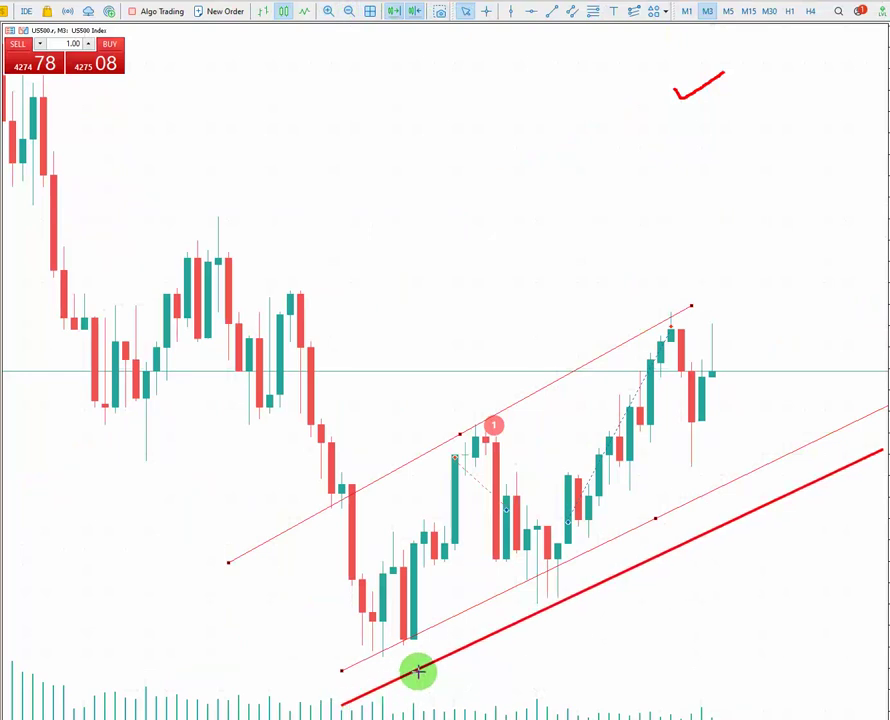
key("ctrl+z")
mouse_move(384, 699)
left_mouse_down()
mouse_move(701, 565)
mouse_move(871, 463)
left_mouse_up()
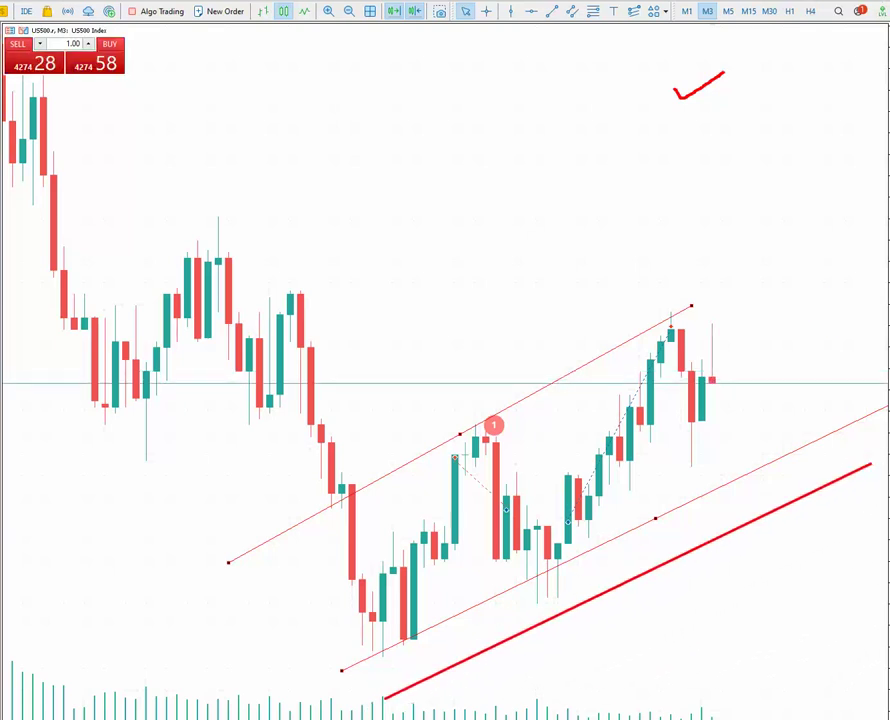
left_click_drag(566, 624, 537, 626)
Return to the M1 timeframe, zoomed out one step, and mark the channel's peak with a red stroke
left_click(325, 11)
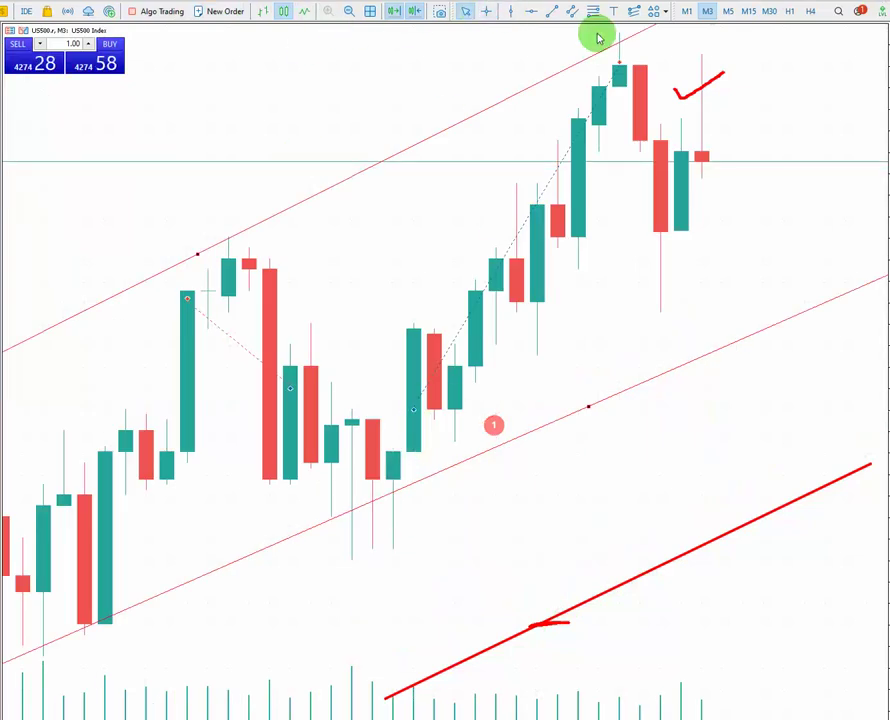
left_click(687, 11)
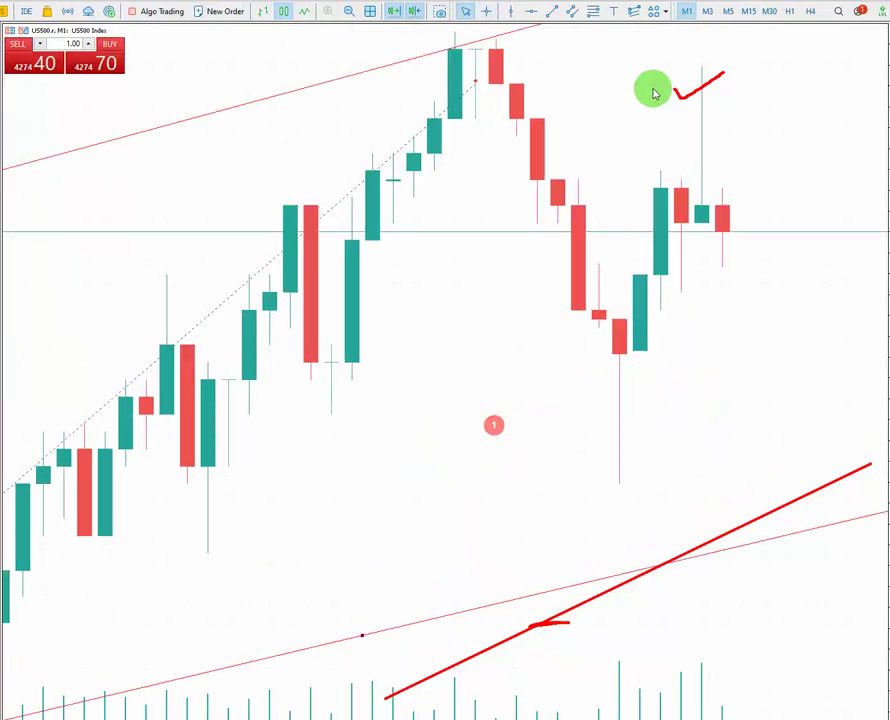
left_click(349, 12)
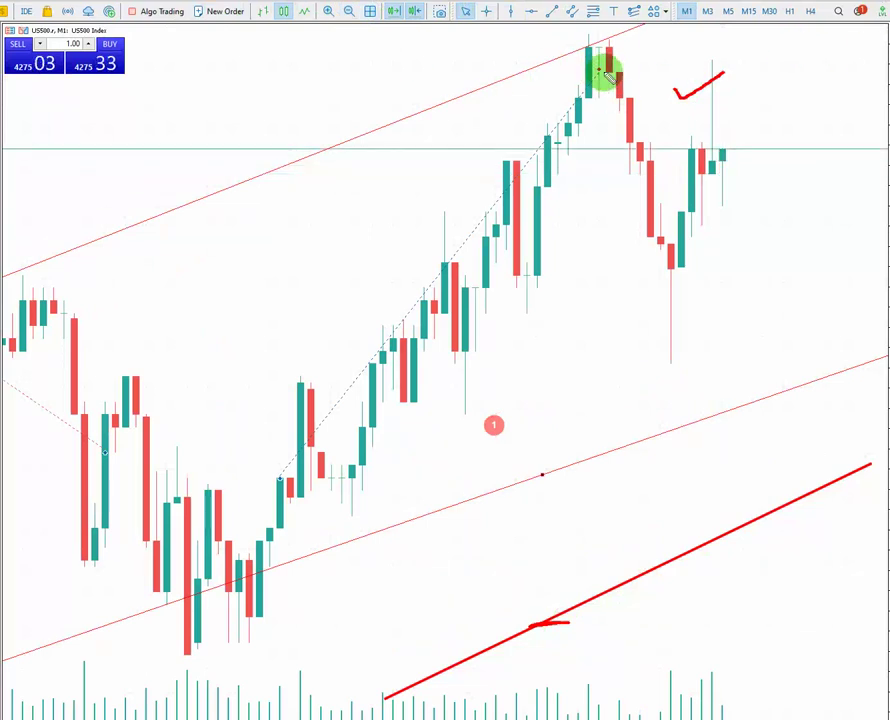
left_click_drag(625, 60, 678, 42)
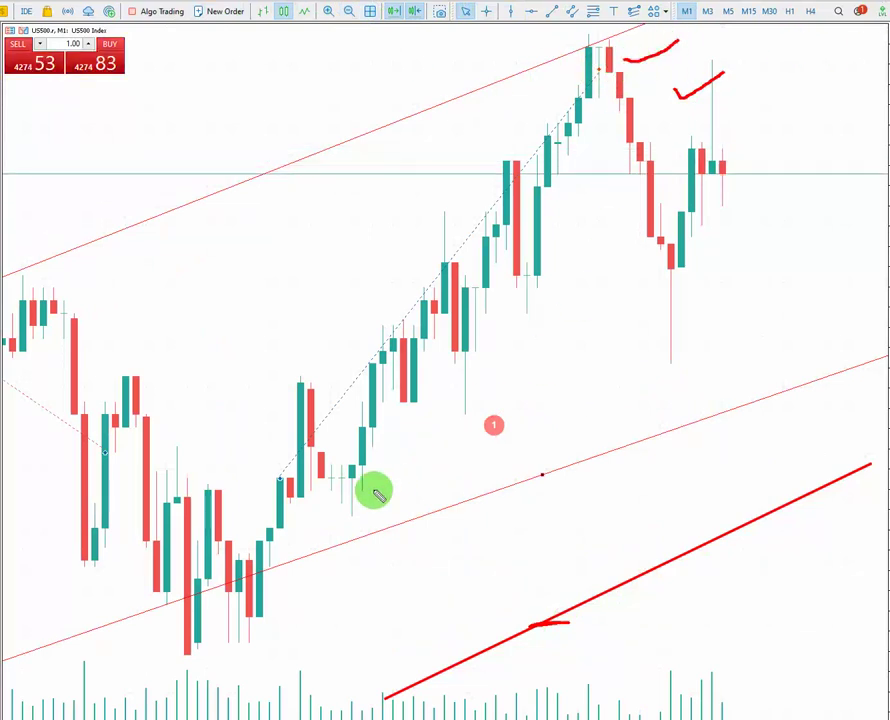